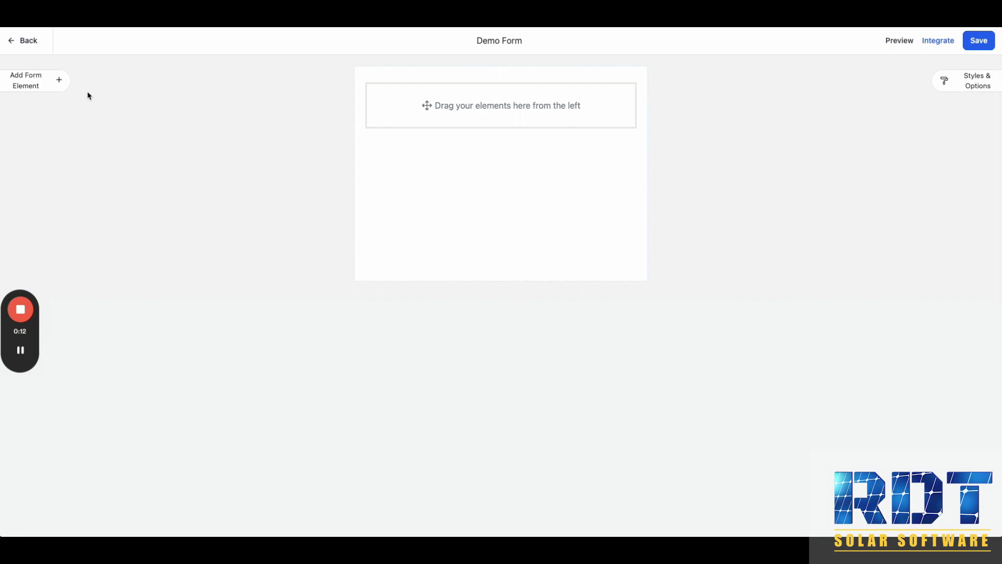
Add Full Name, Address and Email fields to the Demo Form, with Address between the other two
click(59, 80)
drag(20, 158, 383, 112)
drag(99, 286, 499, 121)
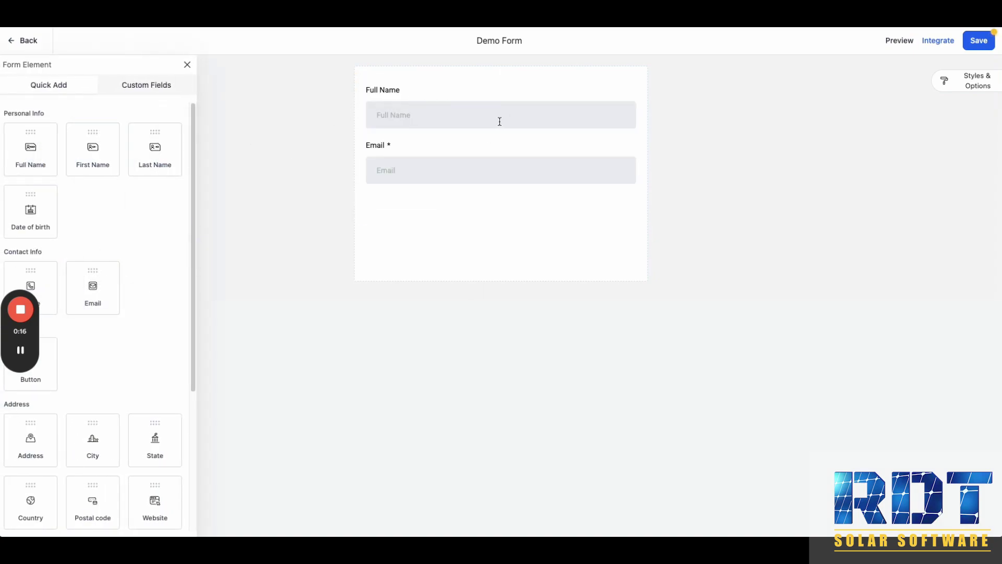
drag(26, 448, 407, 246)
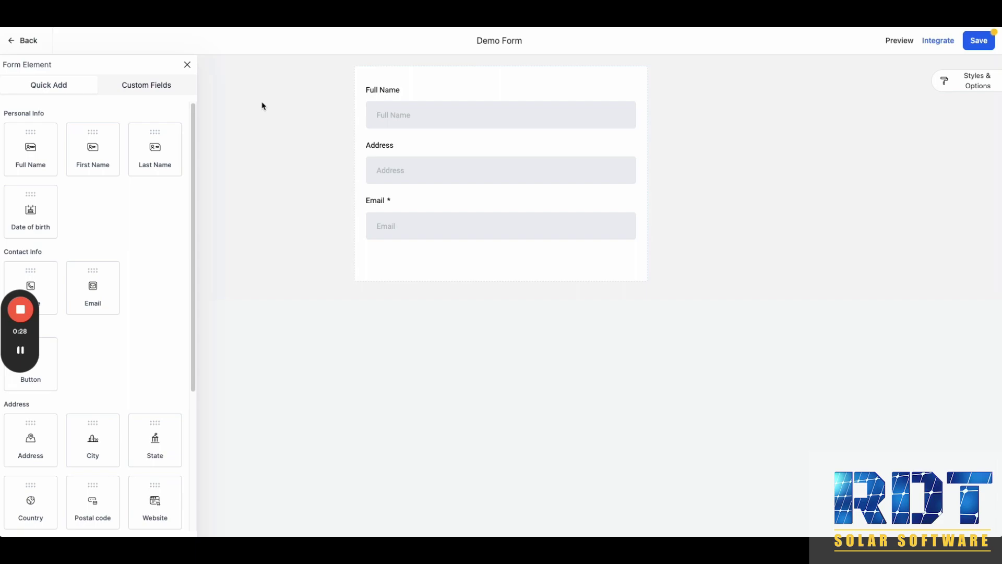
click(187, 65)
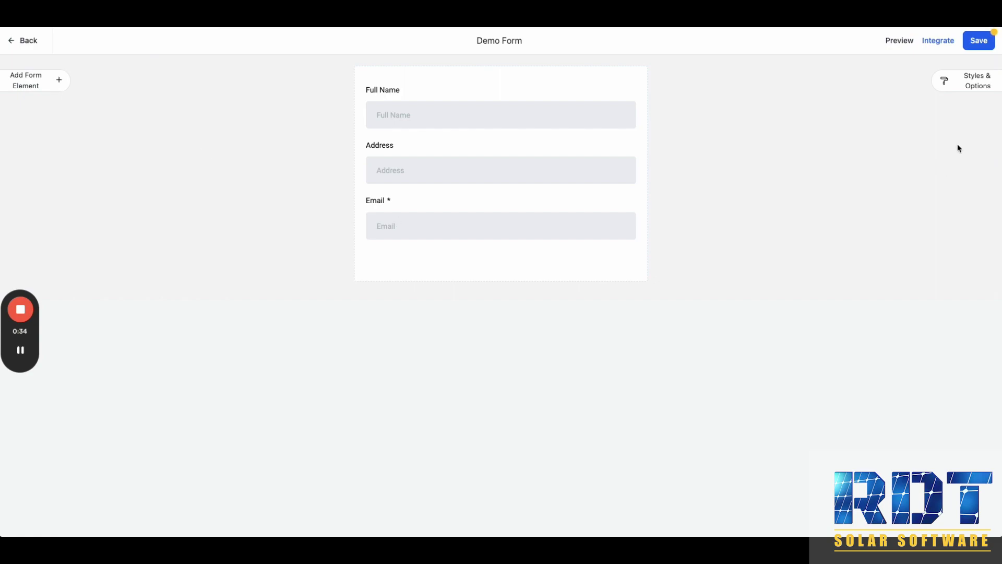
Upload "background image (1).png" as the form's background image and "Demo Logo 2023.png" as its header image
click(979, 85)
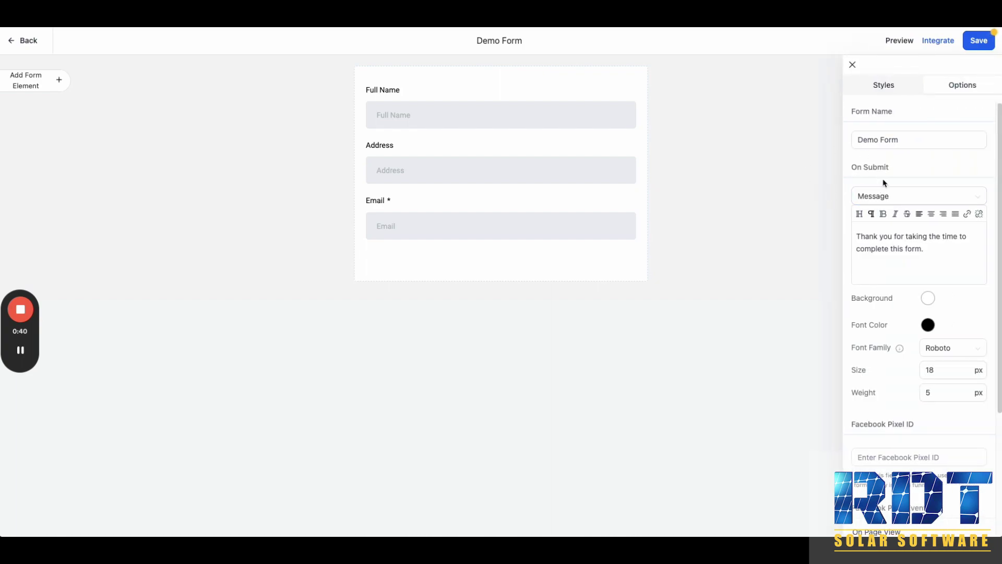
click(907, 92)
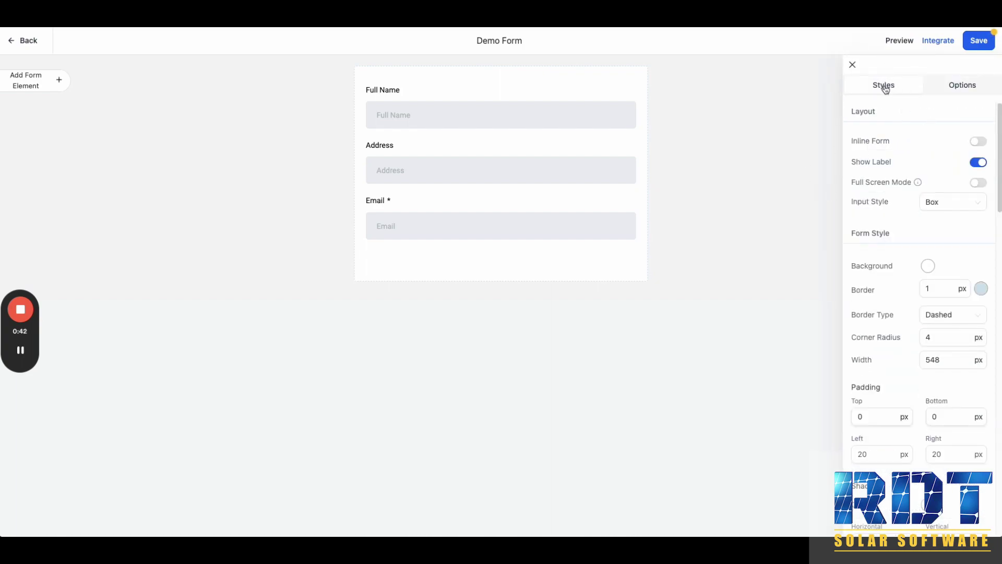
scroll(894, 215, down, 15)
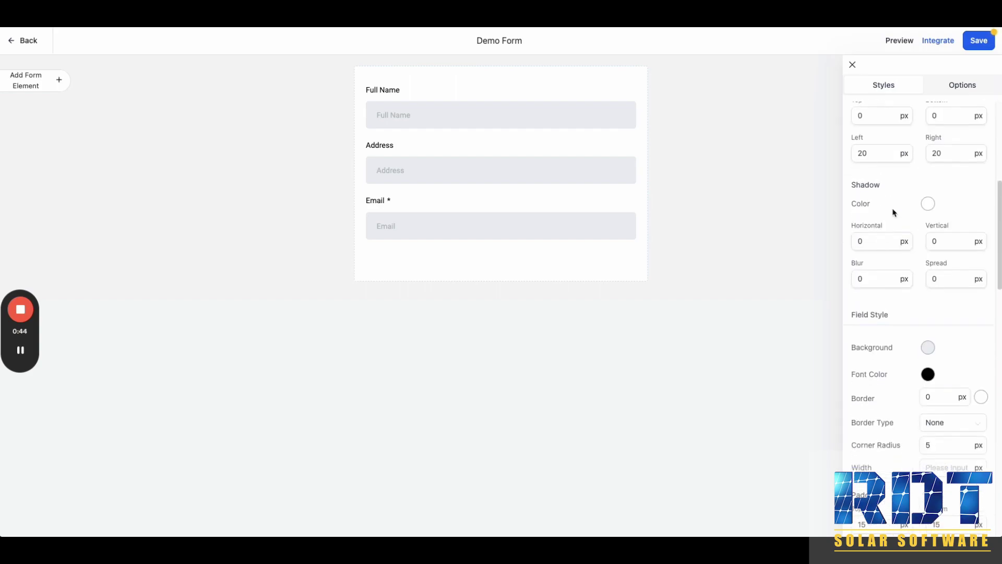
scroll(894, 213, down, 5)
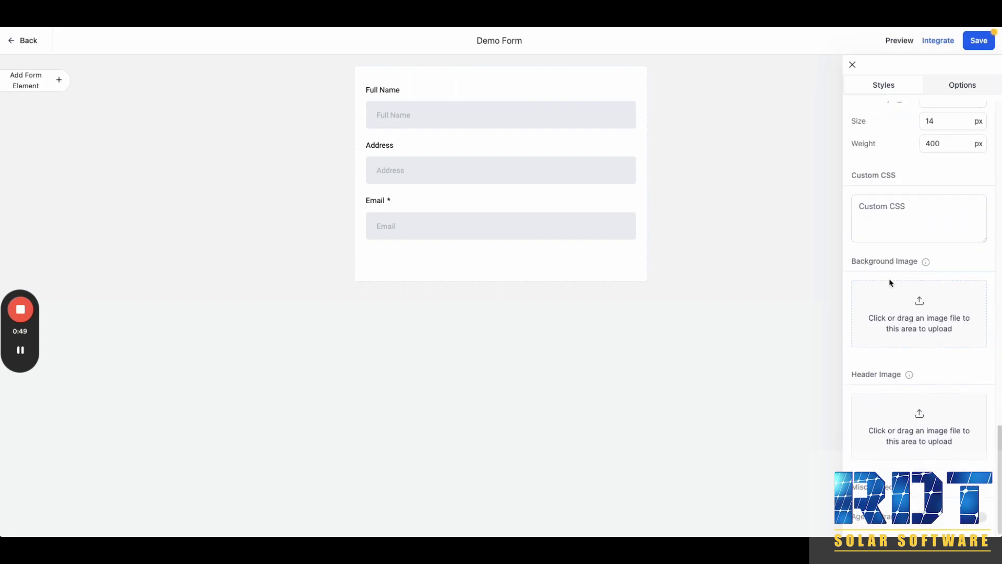
drag(857, 374, 915, 381)
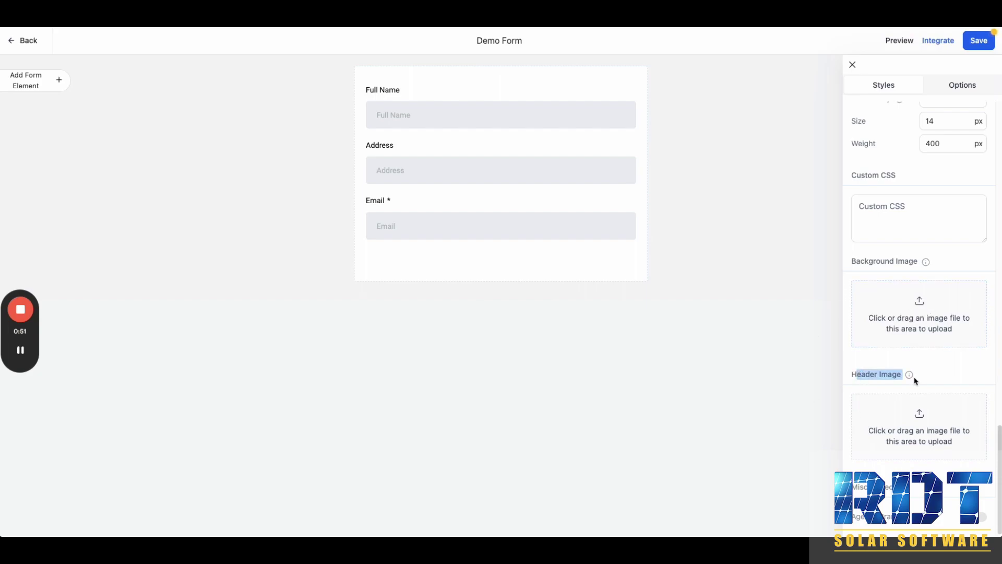
click(947, 375)
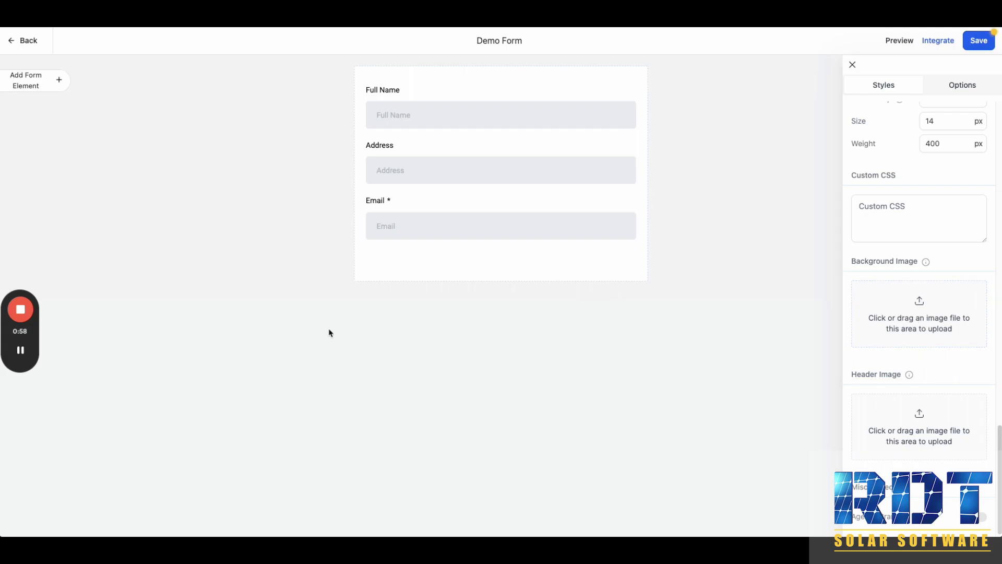
mouse_move(24, 351)
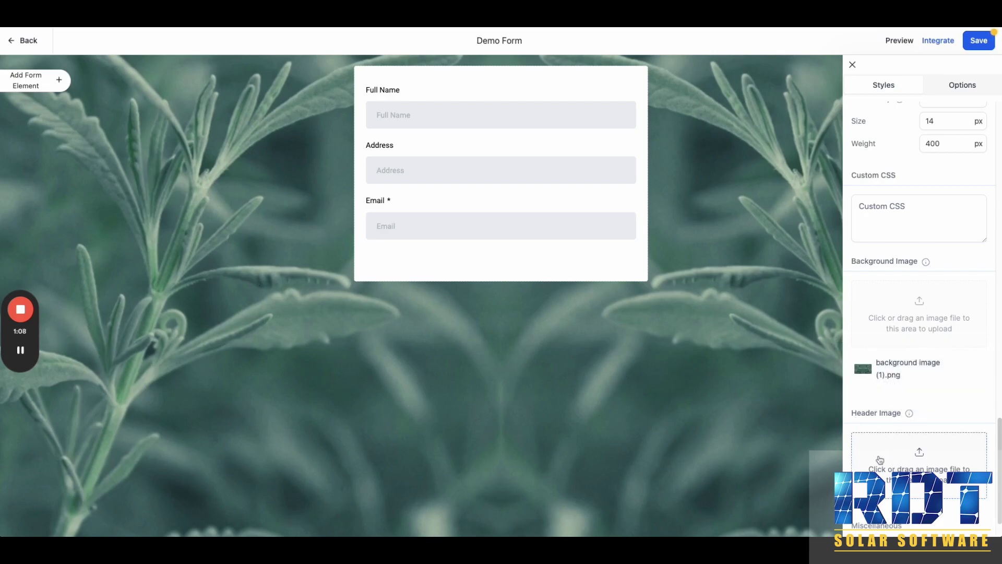
click(22, 349)
click(22, 350)
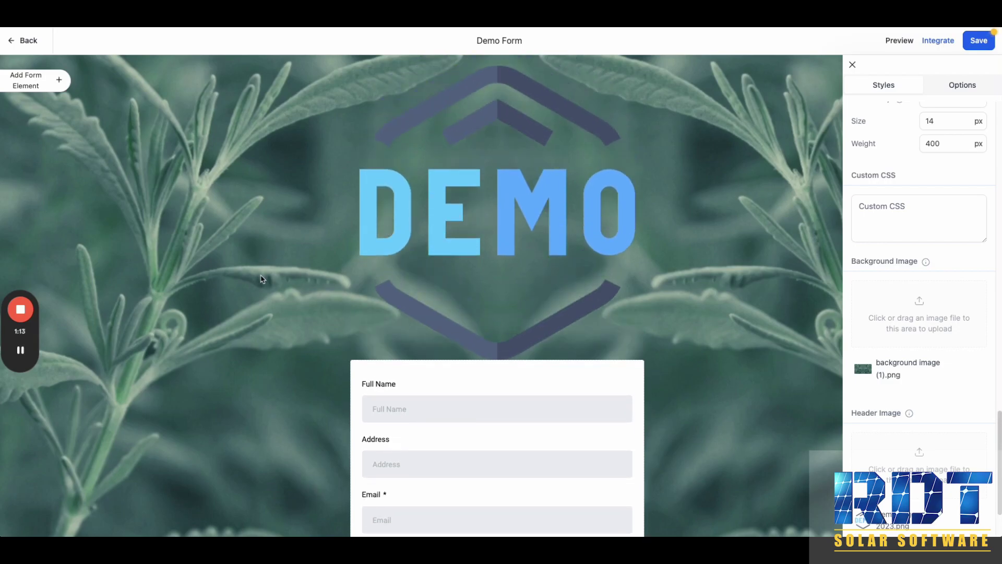
scroll(218, 307, down, 2)
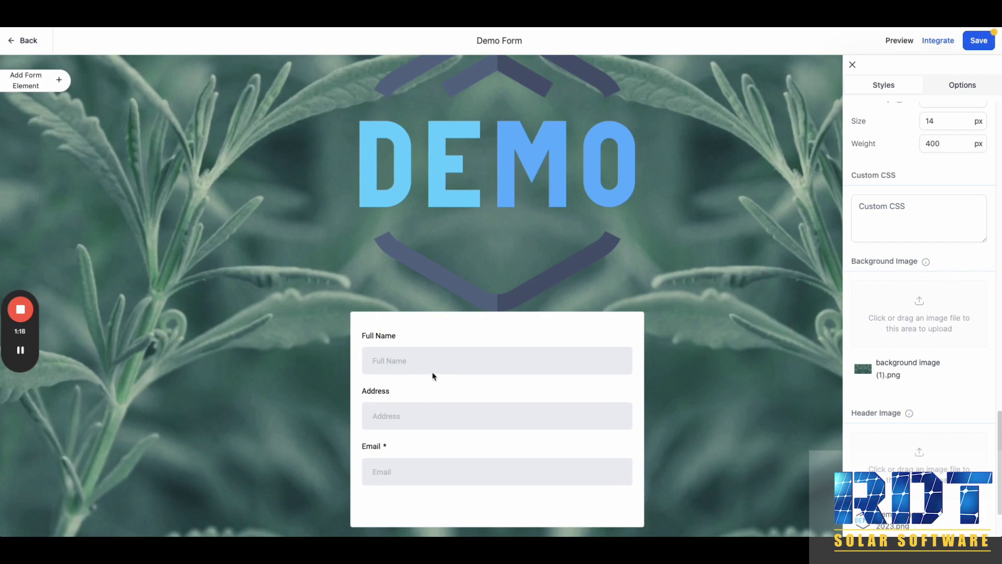
scroll(913, 350, down, 2)
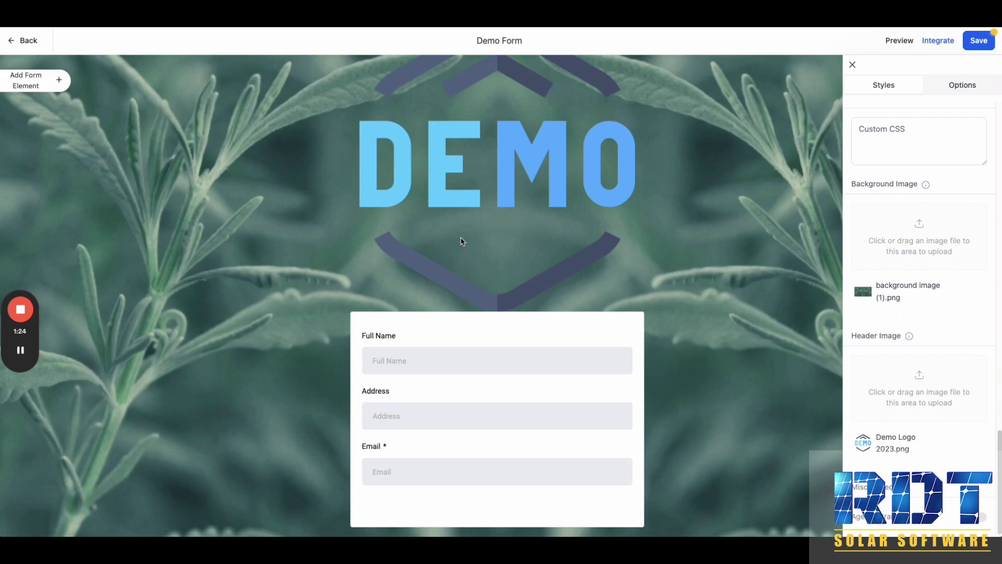
Switch to the Demo Survey and review its available style settings, including the button styles
key(ctrl+Tab)
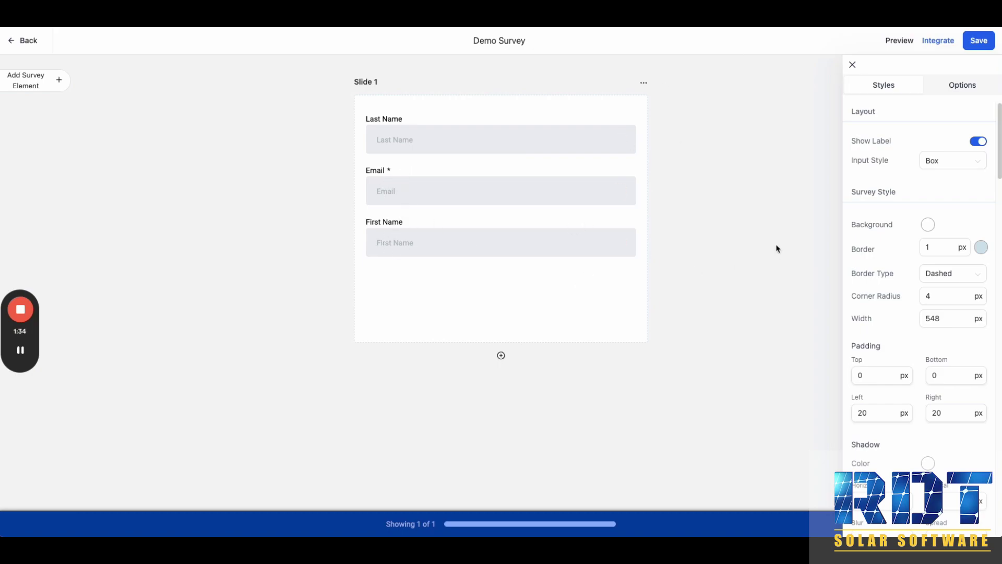
scroll(912, 223, down, 11)
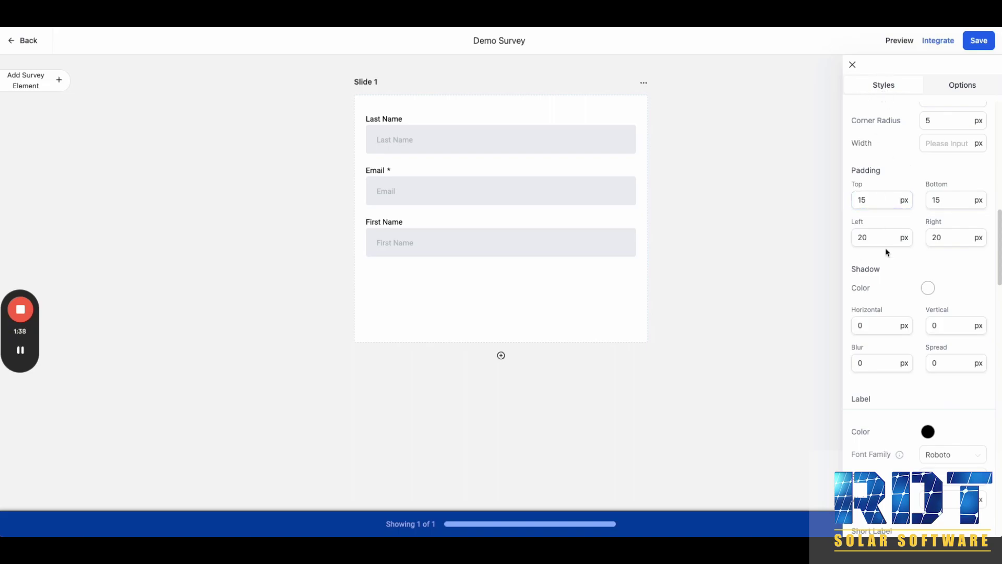
scroll(887, 251, down, 7)
scroll(887, 251, down, 15)
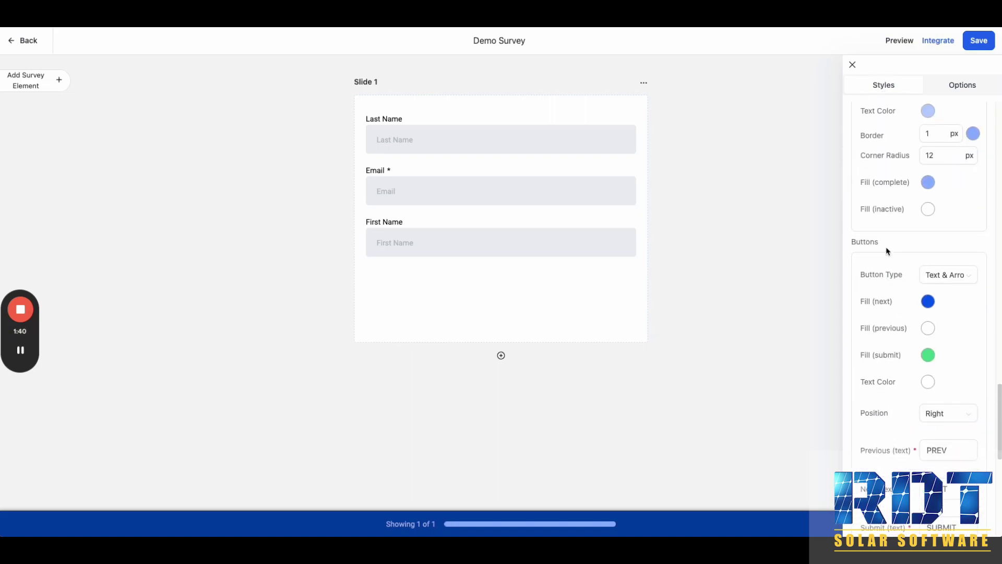
scroll(886, 243, down, 1)
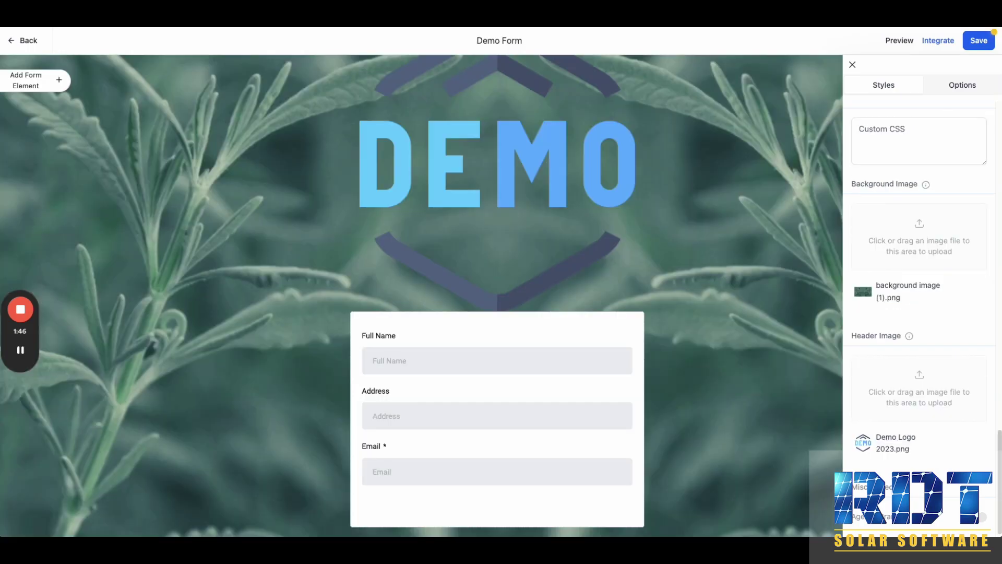
Try the Line input style on the Demo Form's fields and set it back to Box
scroll(888, 143, down, 10)
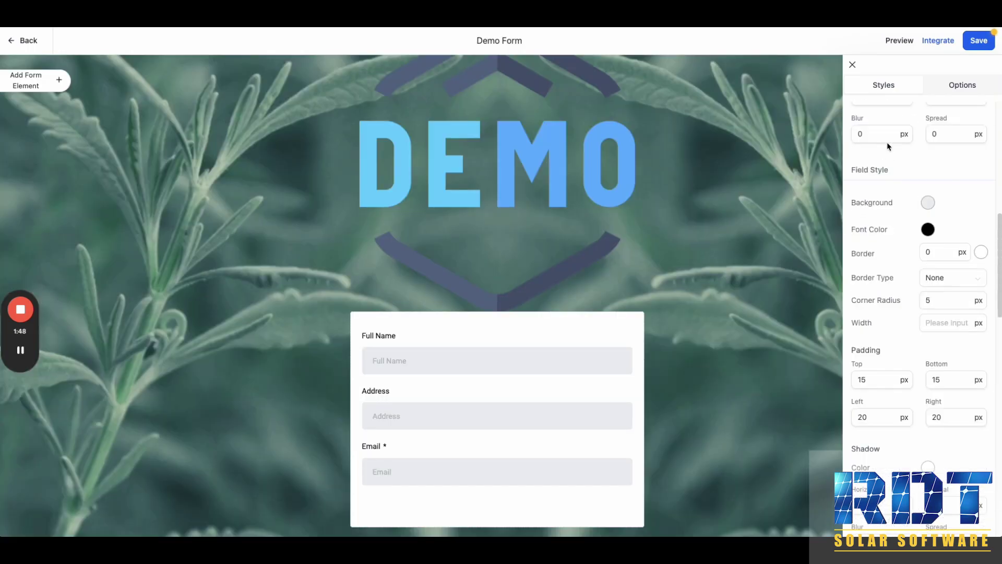
scroll(888, 142, up, 7)
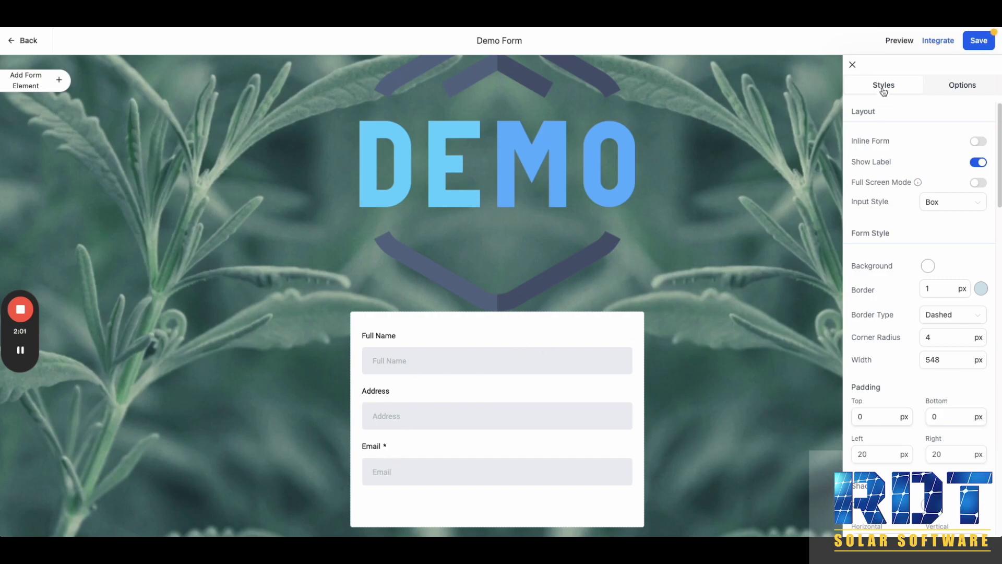
drag(852, 202, 882, 203)
click(924, 203)
click(934, 244)
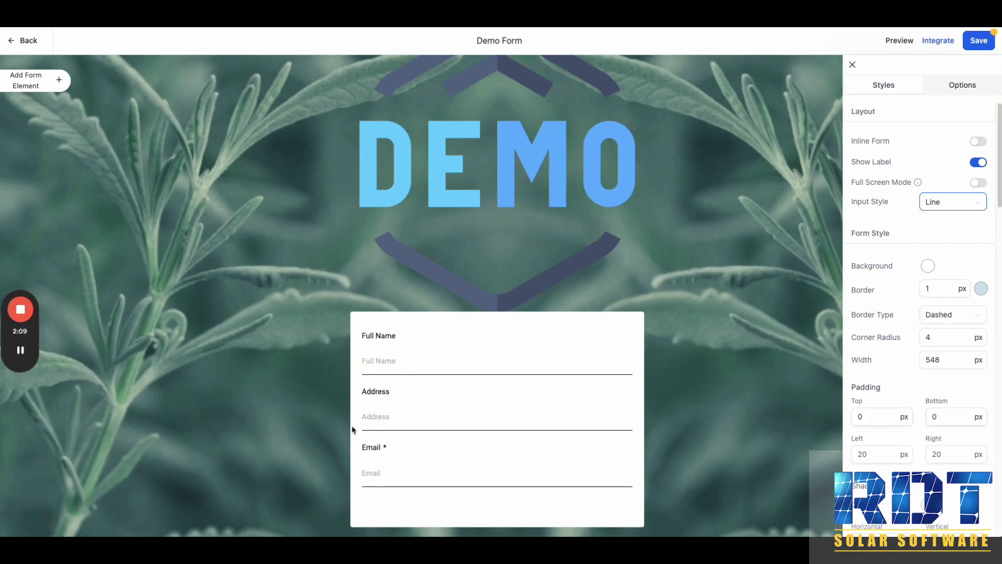
click(945, 211)
click(943, 226)
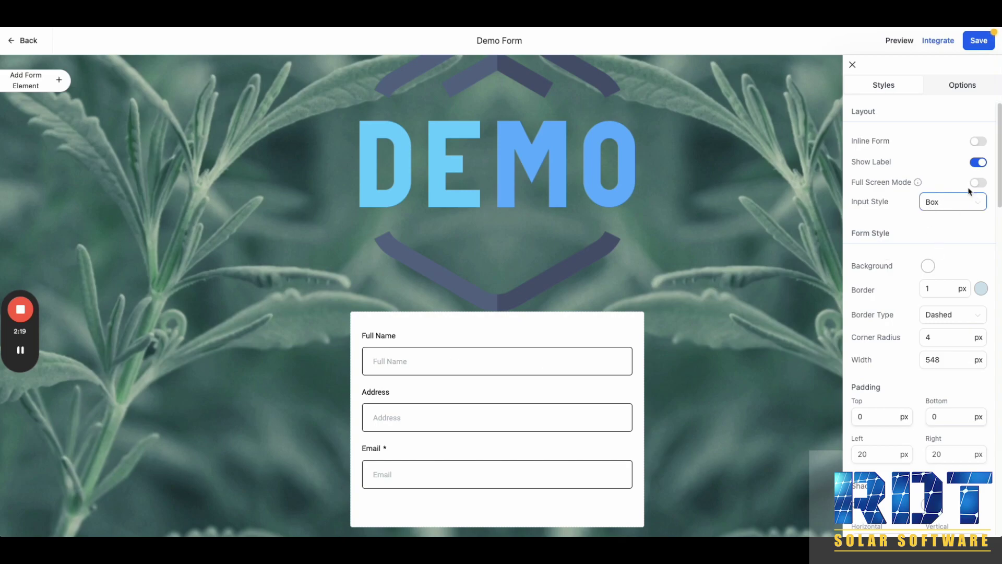
Try the Dashed and Dotted border types on the form's boxed fields and return them to Solid
scroll(885, 235, down, 10)
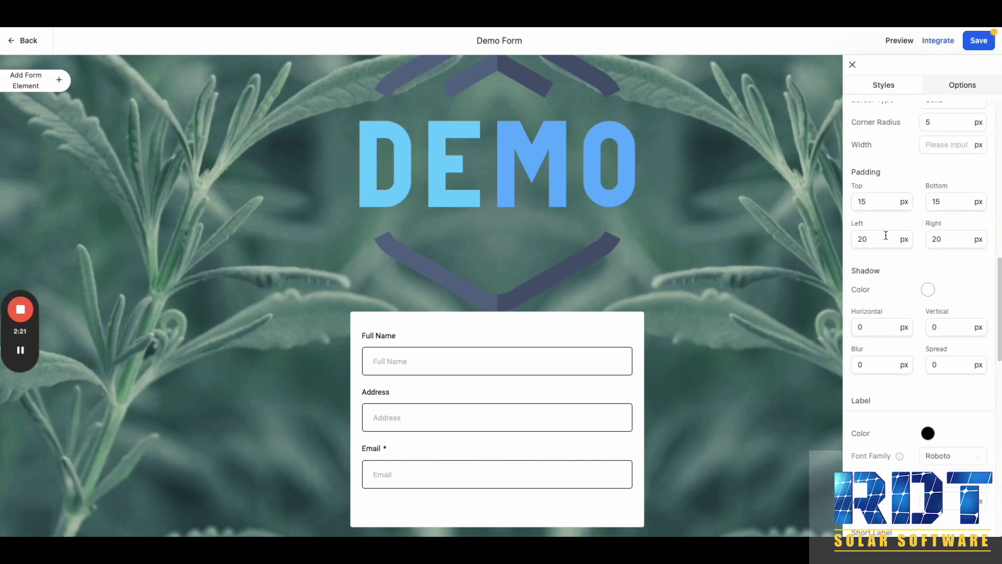
scroll(886, 235, up, 4)
drag(889, 163, 852, 159)
click(910, 165)
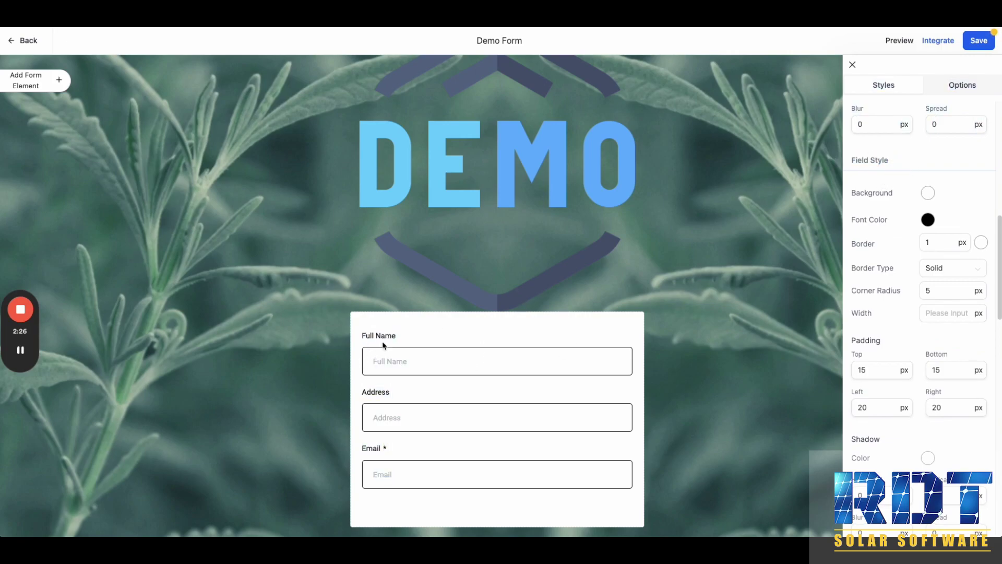
scroll(865, 222, down, 2)
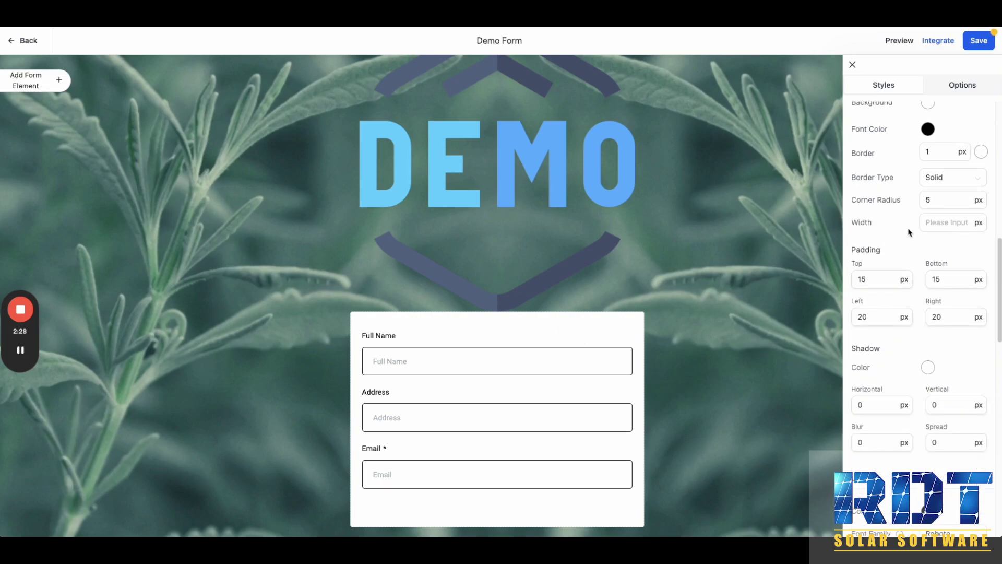
click(939, 178)
click(938, 217)
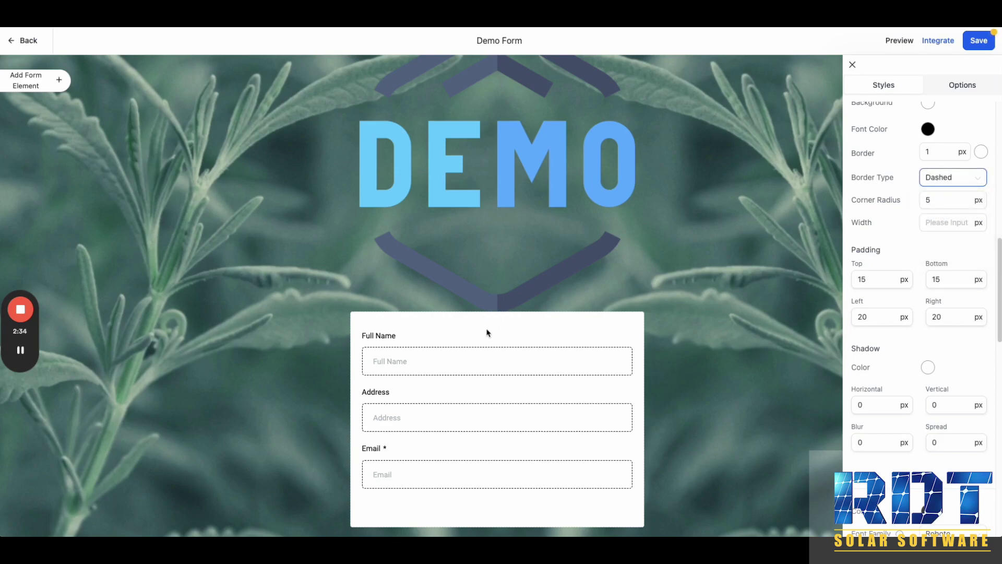
click(937, 180)
click(945, 201)
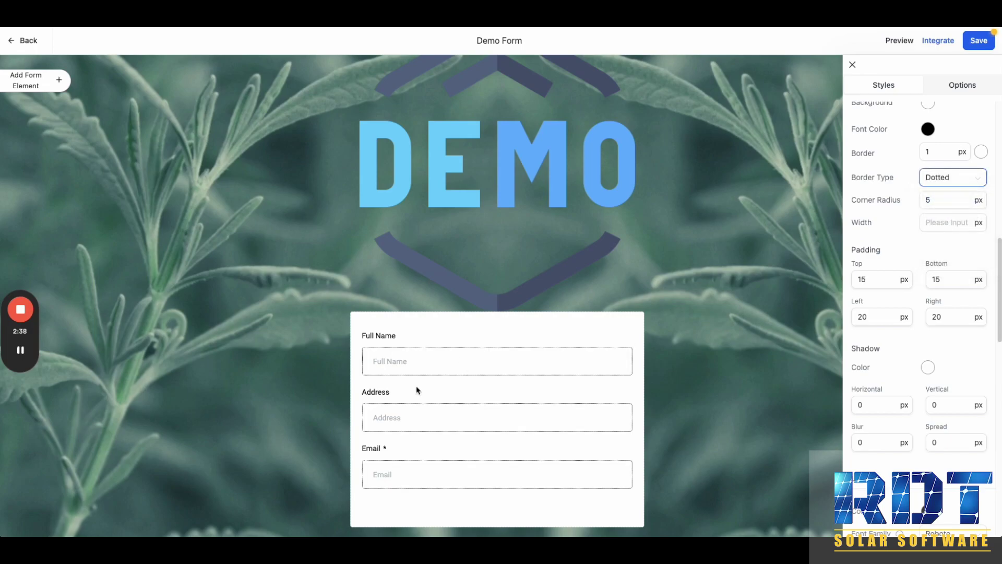
click(944, 179)
click(946, 236)
Set the field border to 2 px and change the form's input style to Line
click(938, 153)
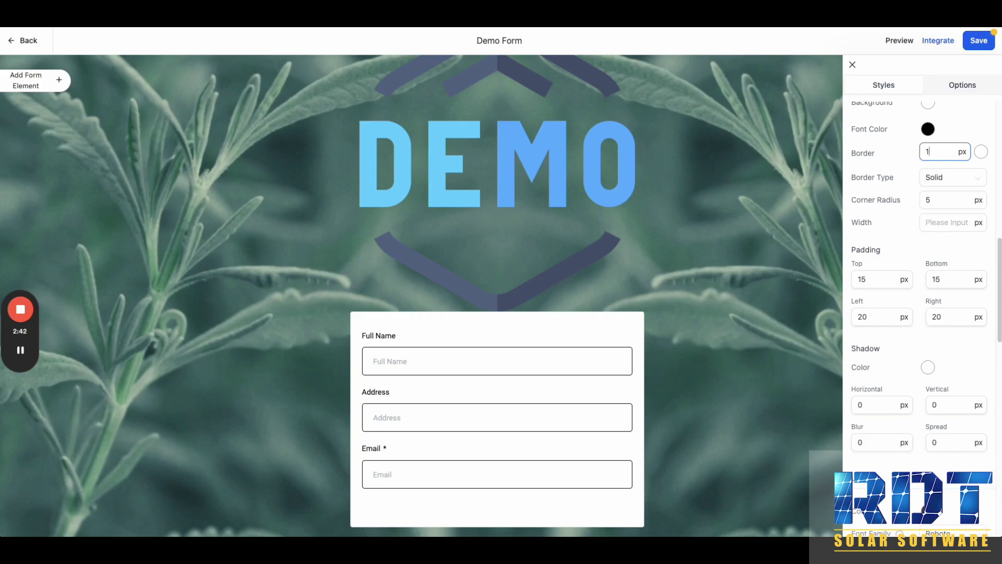
key(BackSpace)
text(2)
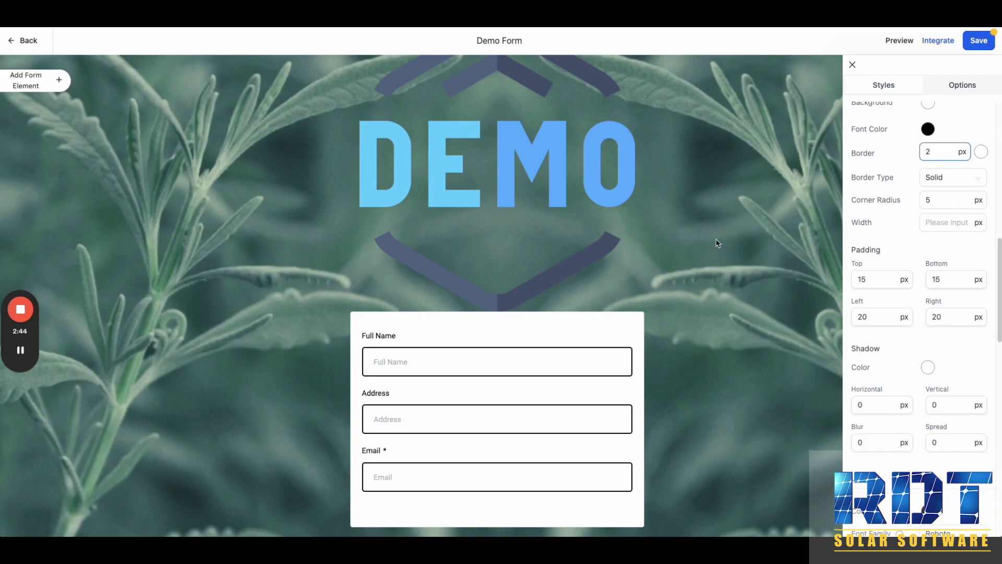
scroll(862, 195, up, 5)
click(947, 205)
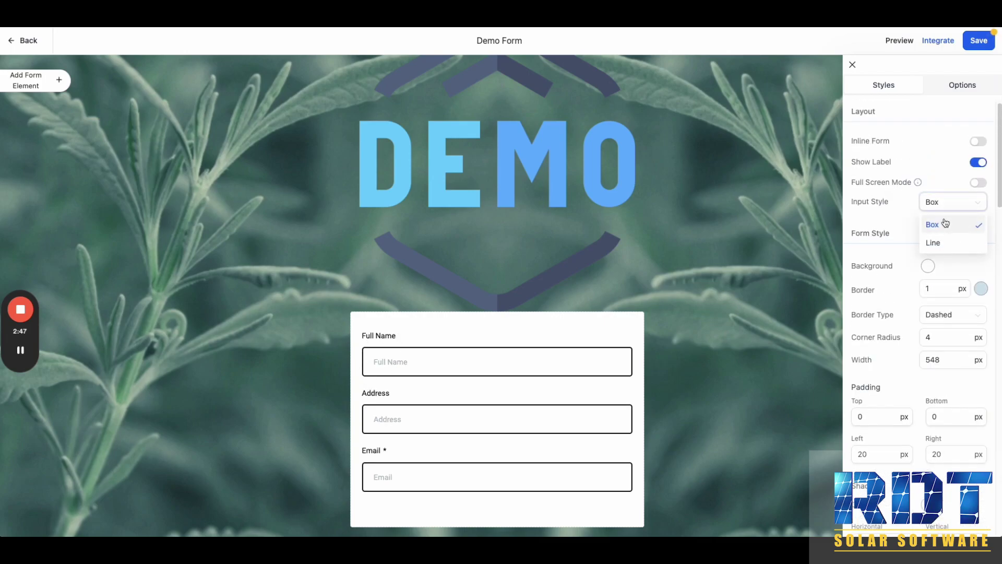
click(937, 242)
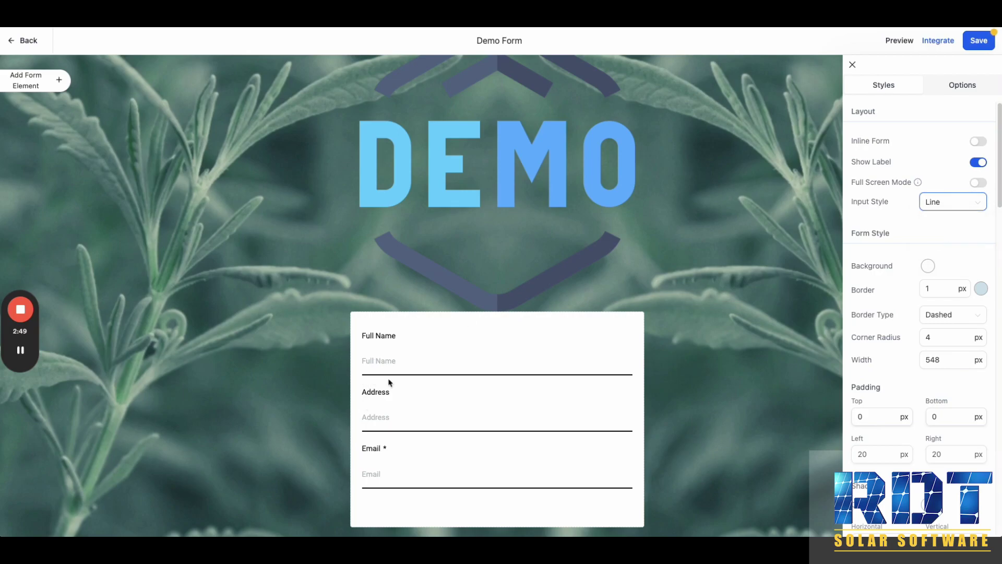
Try Dotted and Dashed border types on the line-style fields and restore the Solid border
scroll(962, 300, down, 6)
click(907, 272)
scroll(906, 272, down, 3)
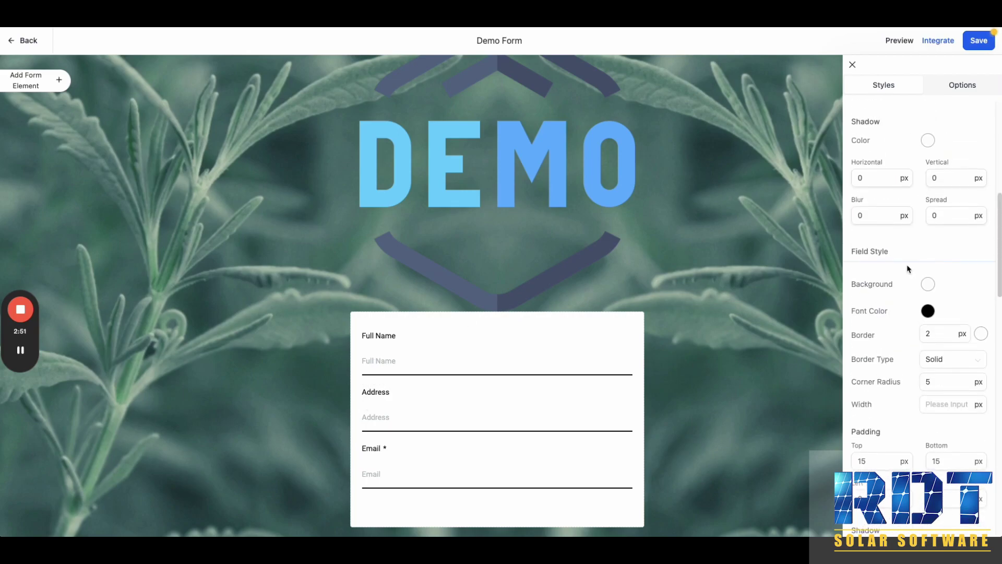
click(955, 285)
click(955, 308)
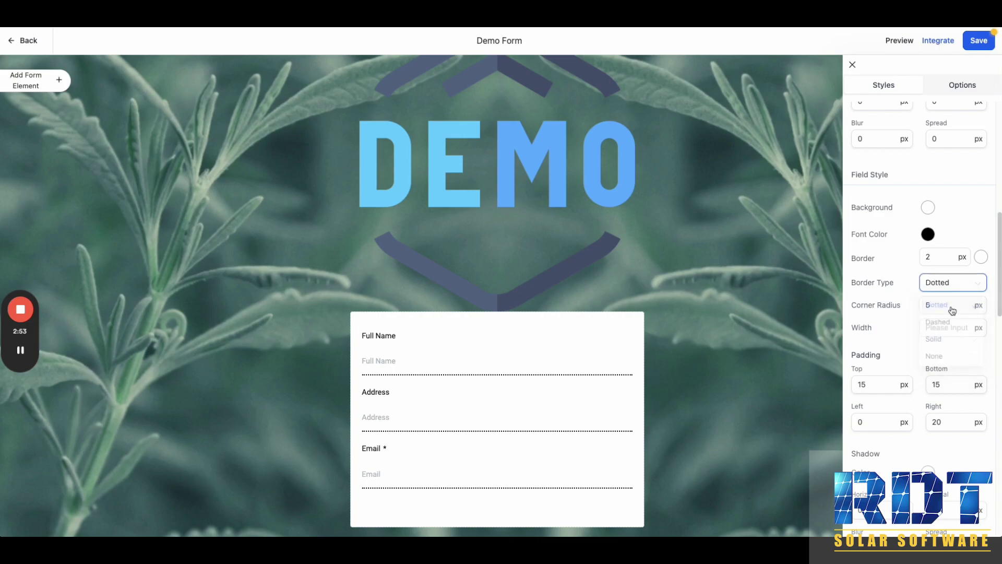
click(953, 286)
click(948, 324)
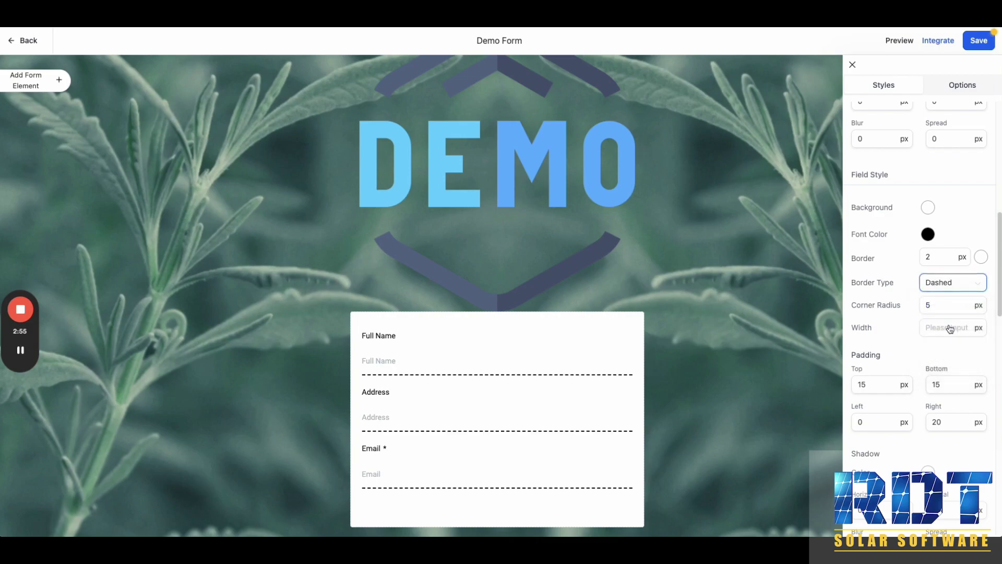
click(946, 285)
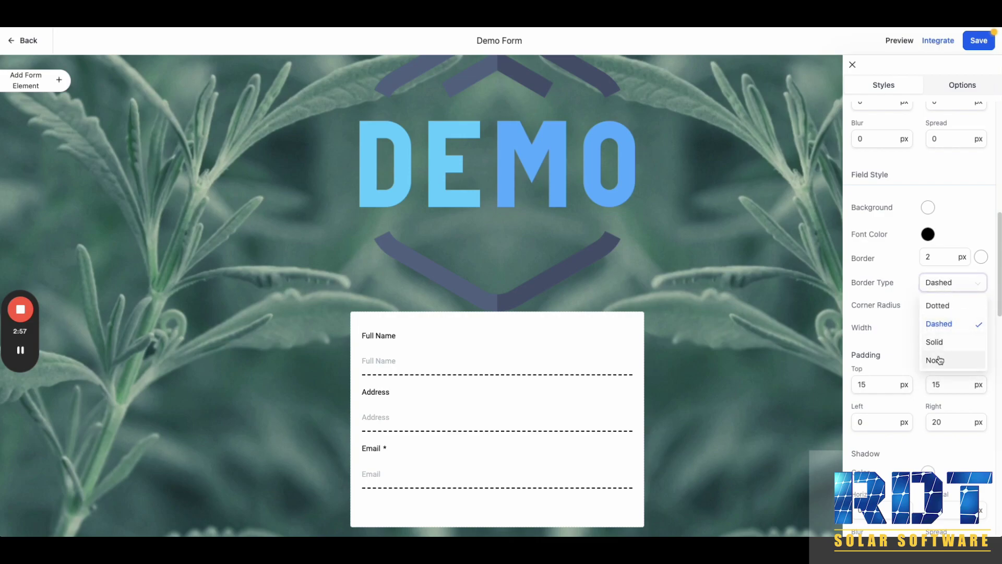
click(939, 342)
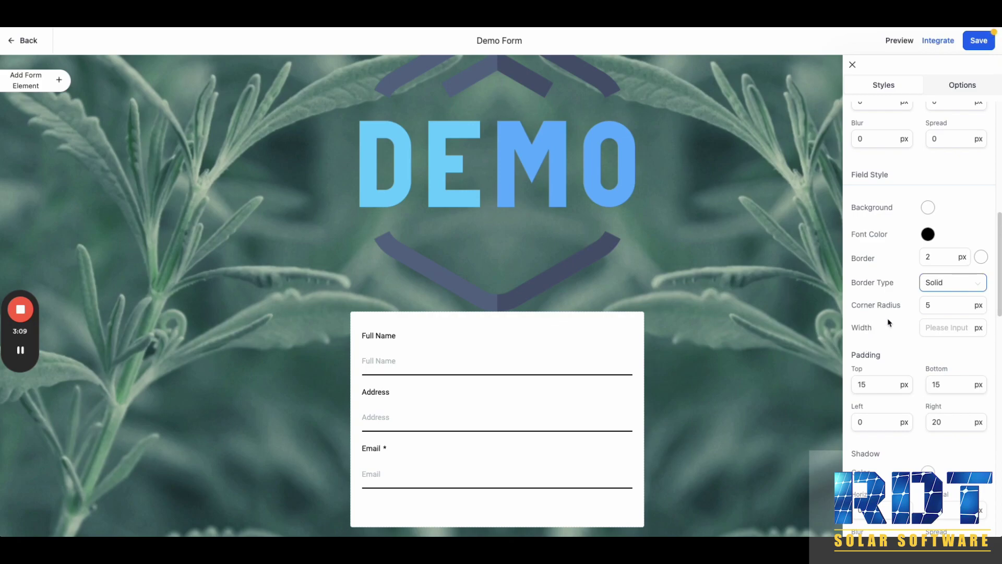
Switch the form's Full Screen Mode on and off again
scroll(886, 266, up, 8)
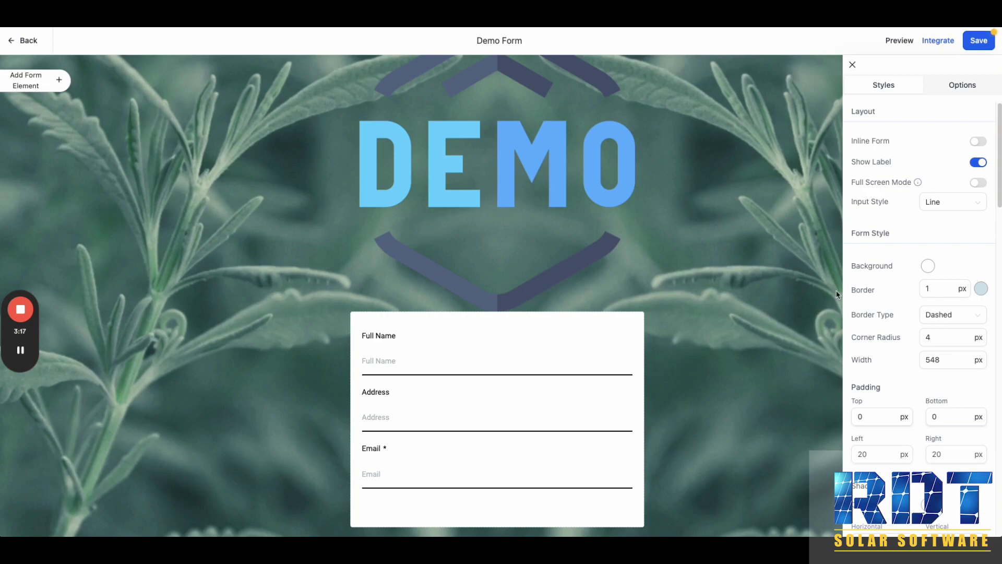
click(979, 183)
click(974, 182)
Switch to the web page containing the embedded demo form and examine its header, background and fields
click(360, 11)
scroll(497, 166, down, 2)
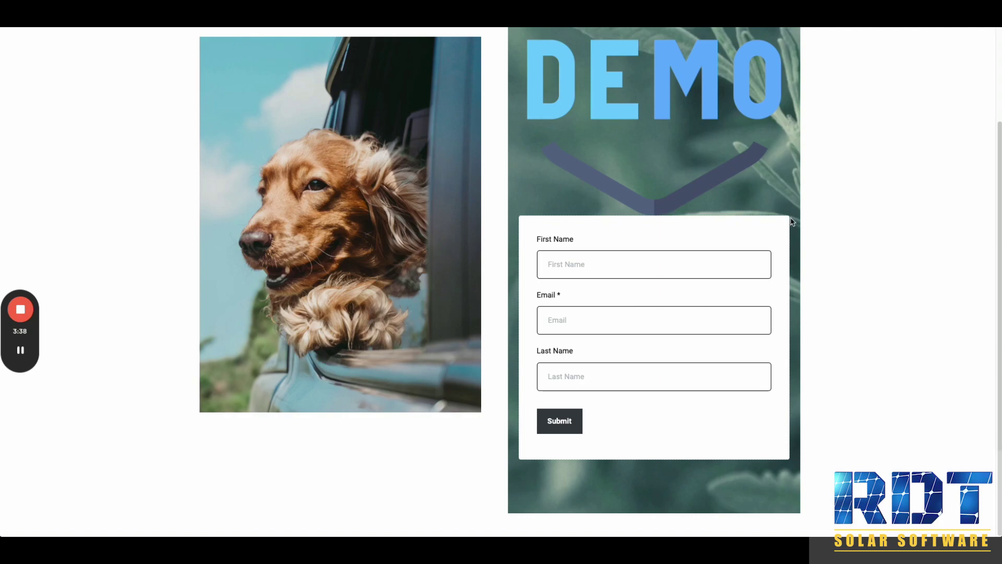
scroll(566, 191, up, 2)
scroll(559, 190, down, 2)
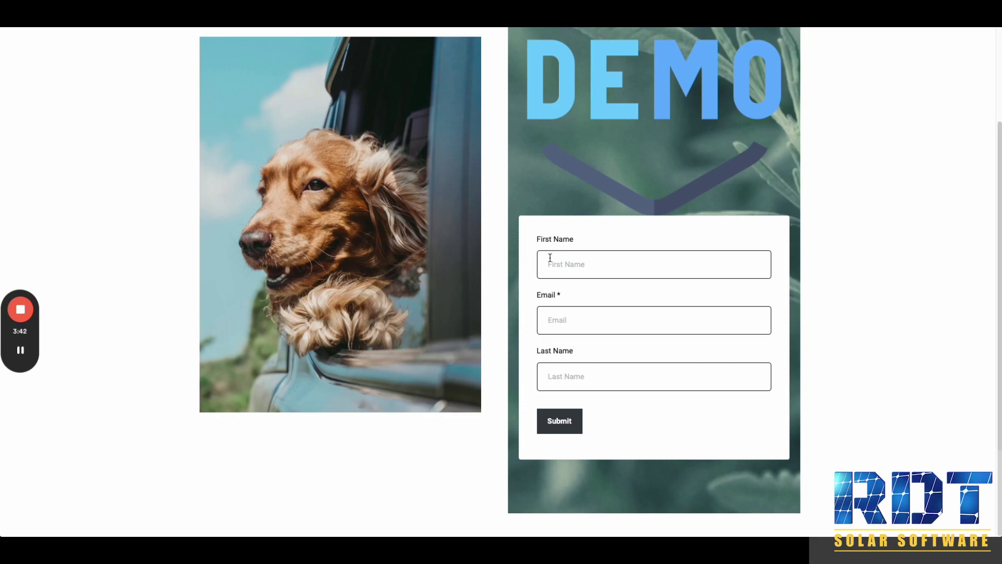